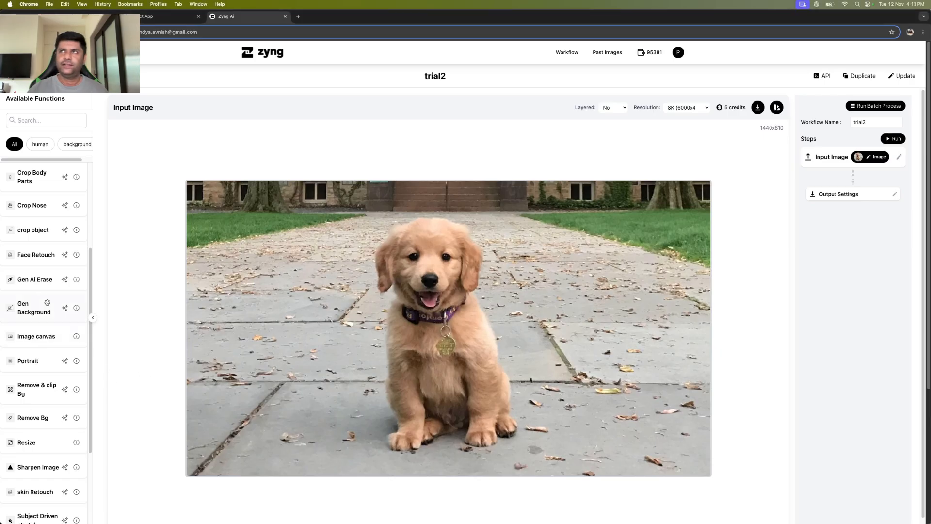
# Add a Gen Ai Erase step to the workflow and set its object to erase to "metal tag"
pyautogui.click(32, 280)
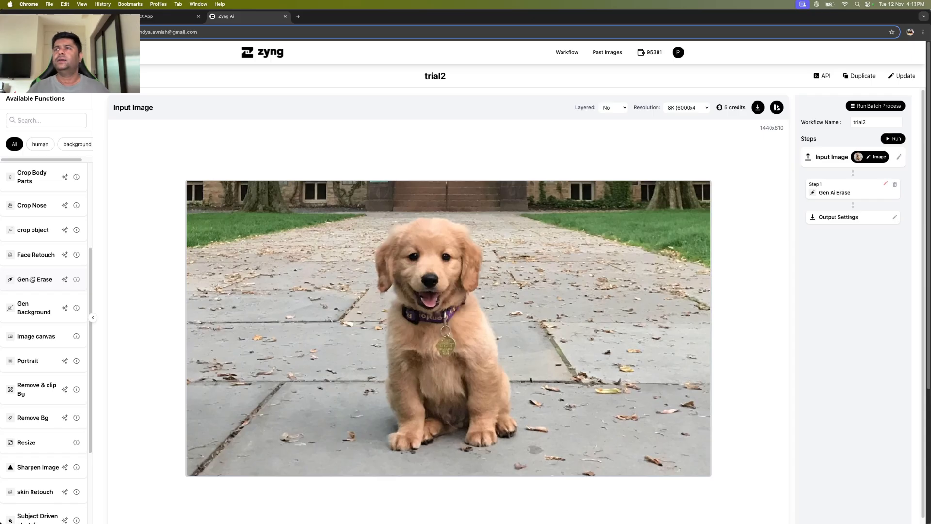
pyautogui.click(854, 191)
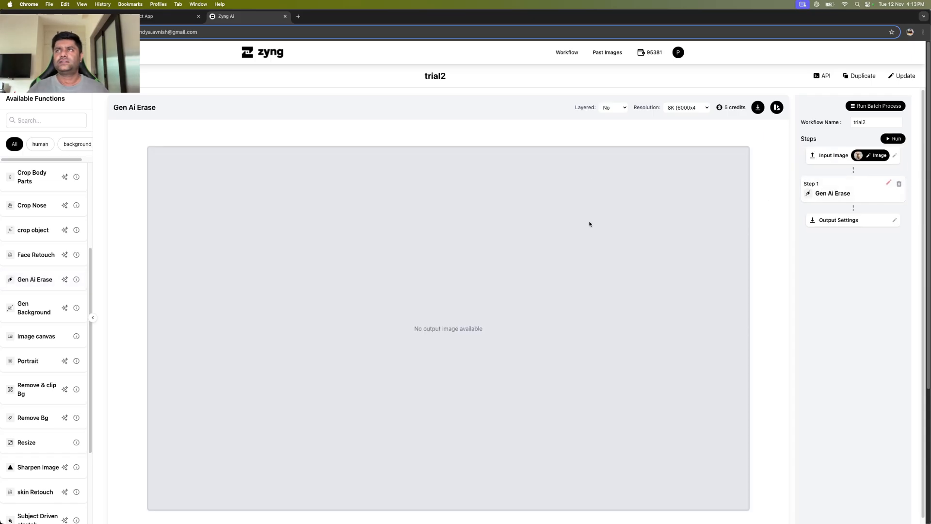
pyautogui.click(877, 156)
pyautogui.click(886, 185)
pyautogui.click(887, 185)
pyautogui.click(818, 229)
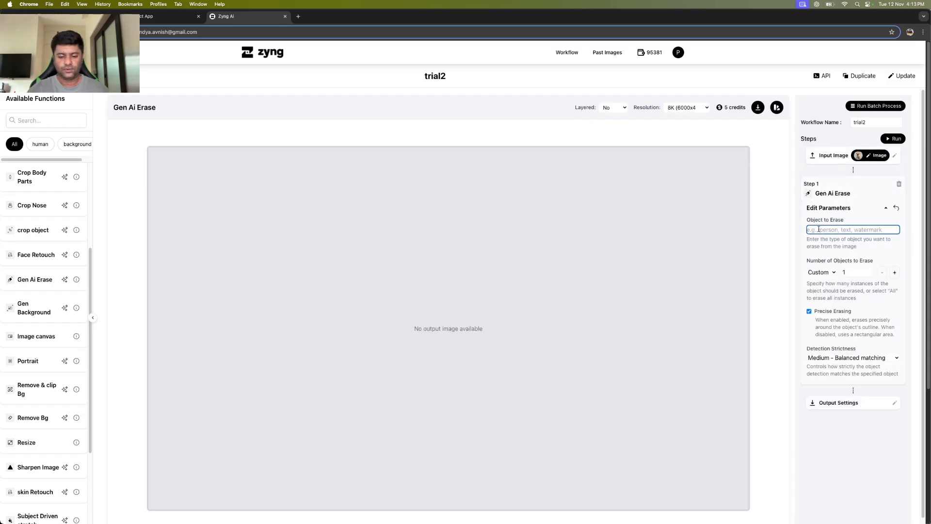
pyautogui.write('metal tag')
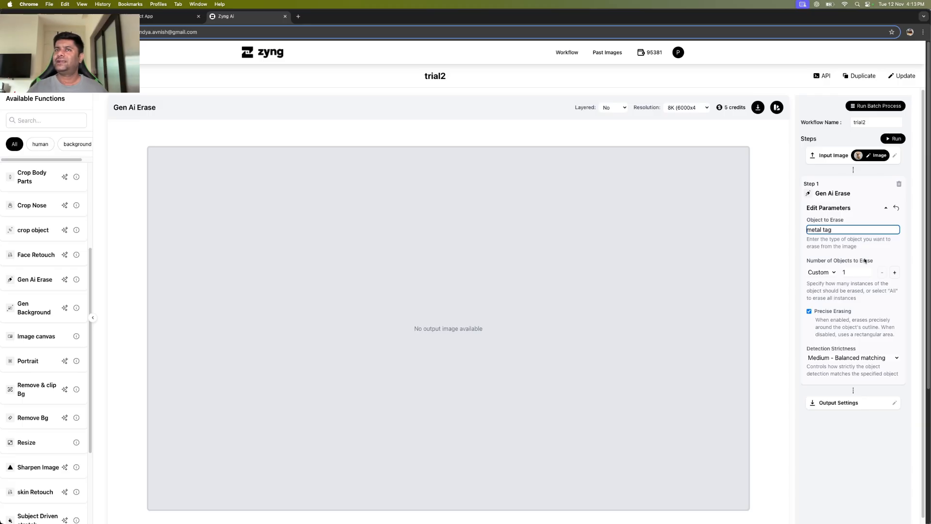
pyautogui.click(833, 156)
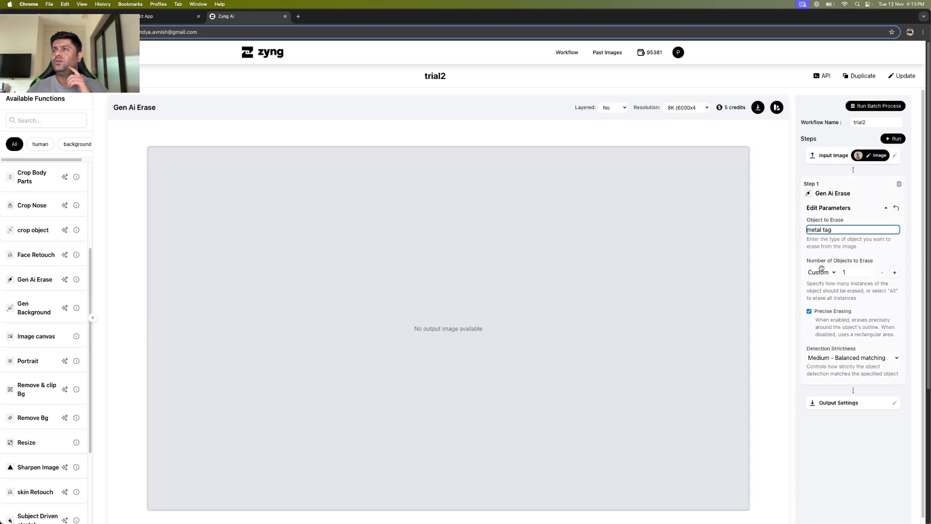
# Set the metal tag erase step to remove all instances and run the workflow
pyautogui.click(827, 272)
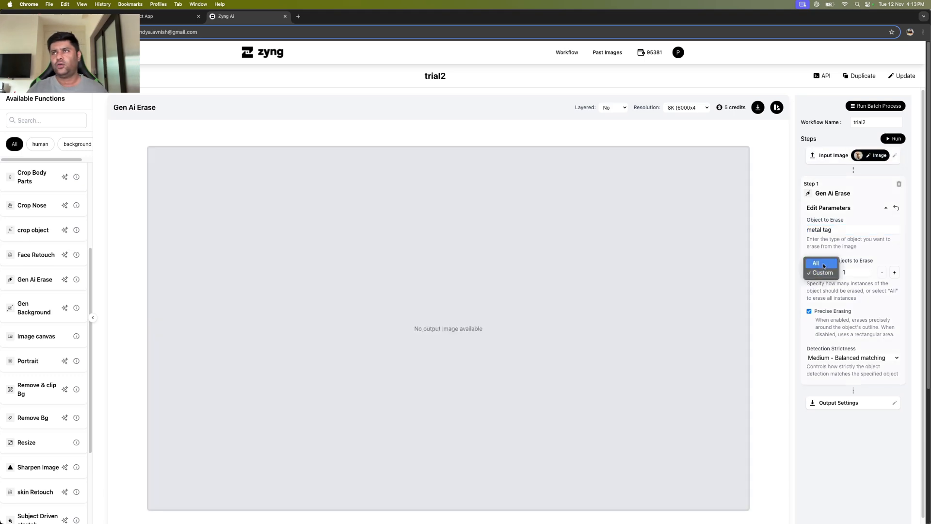
pyautogui.click(824, 264)
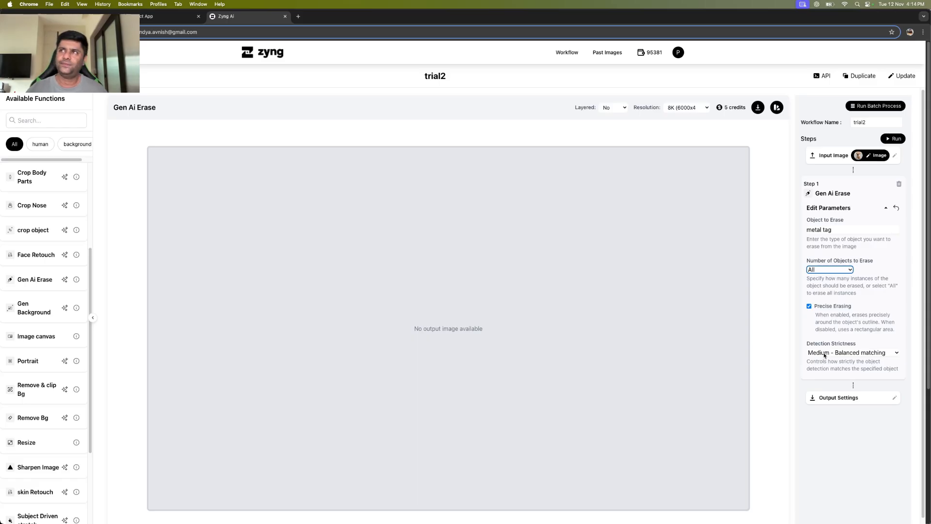
pyautogui.click(893, 138)
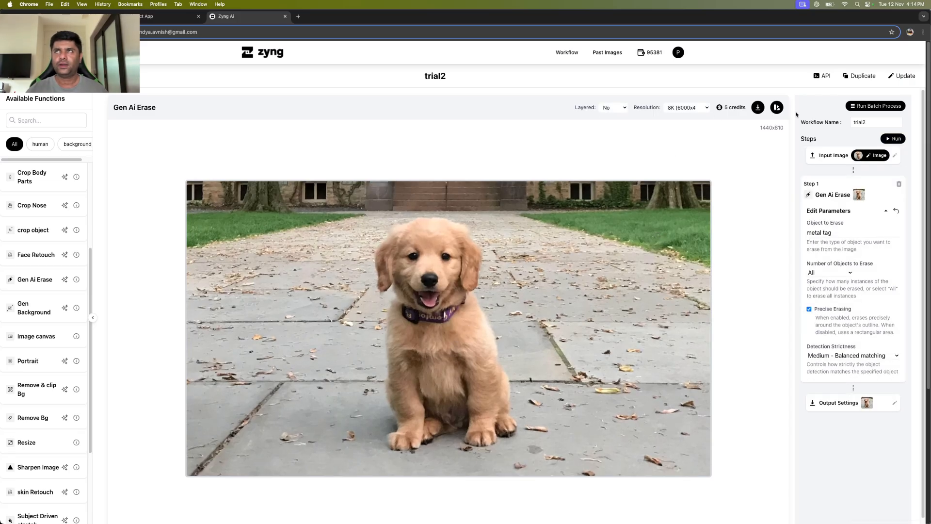
# Compare the original dog photo with the metal tag erase output, and collapse the erase step's parameters
pyautogui.click(776, 107)
pyautogui.moveTo(353, 306); pyautogui.dragTo(282, 370)
pyautogui.click(224, 368)
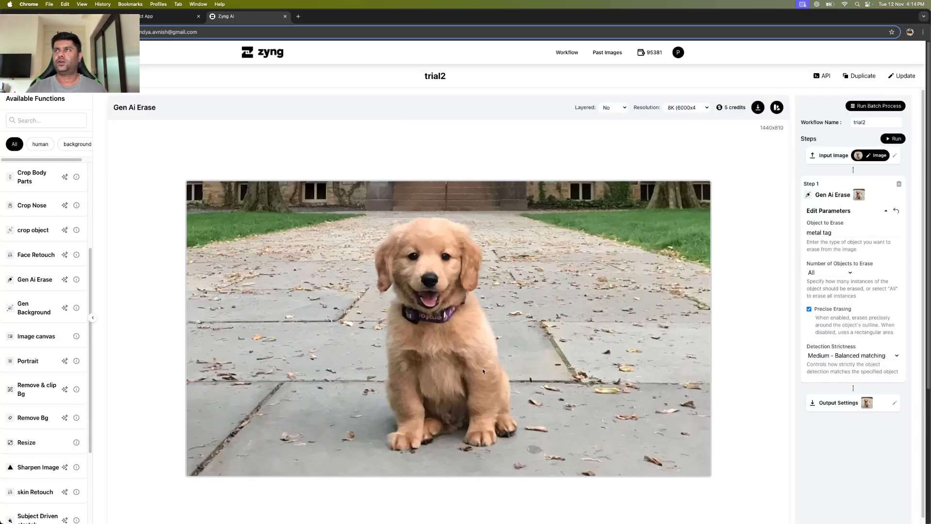
pyautogui.click(888, 212)
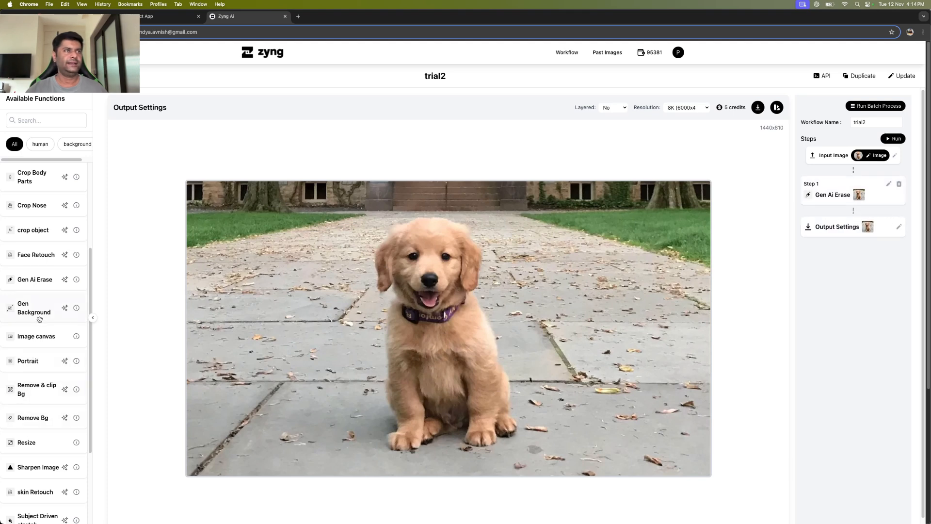
# Add a second Gen Ai Erase step with "collar" as the object to erase and run the workflow
pyautogui.click(30, 281)
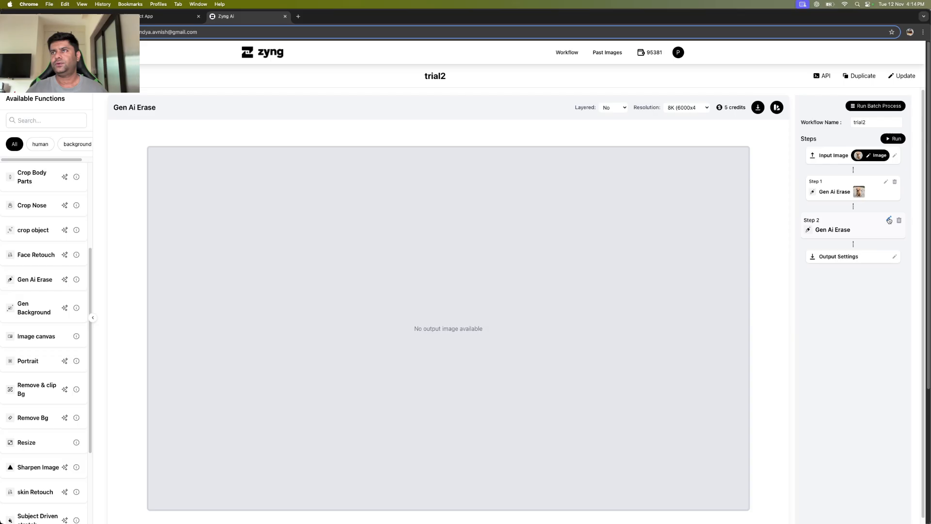
pyautogui.click(886, 221)
pyautogui.click(835, 266)
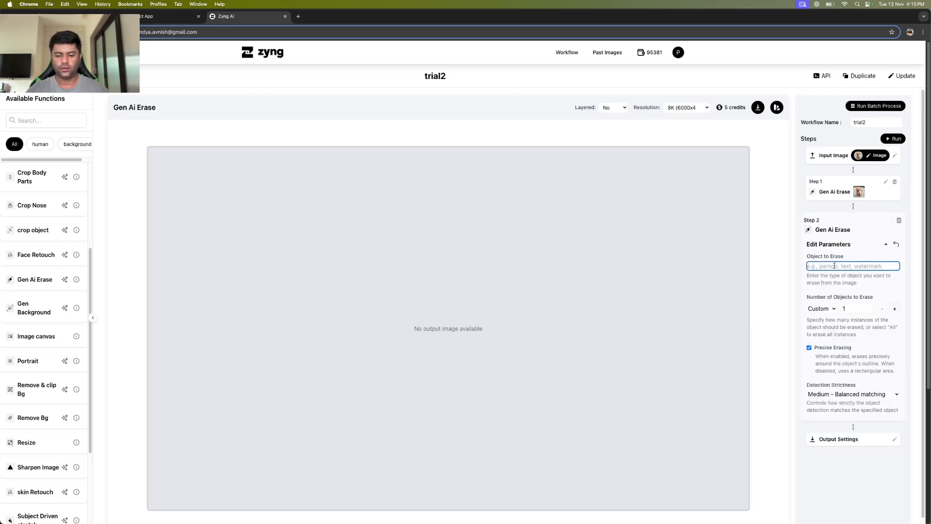
pyautogui.write('collar')
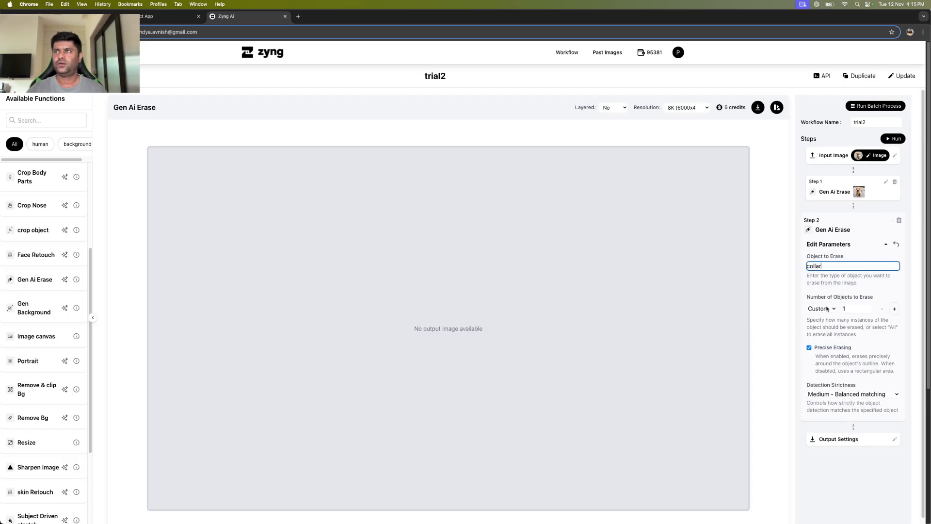
pyautogui.click(886, 245)
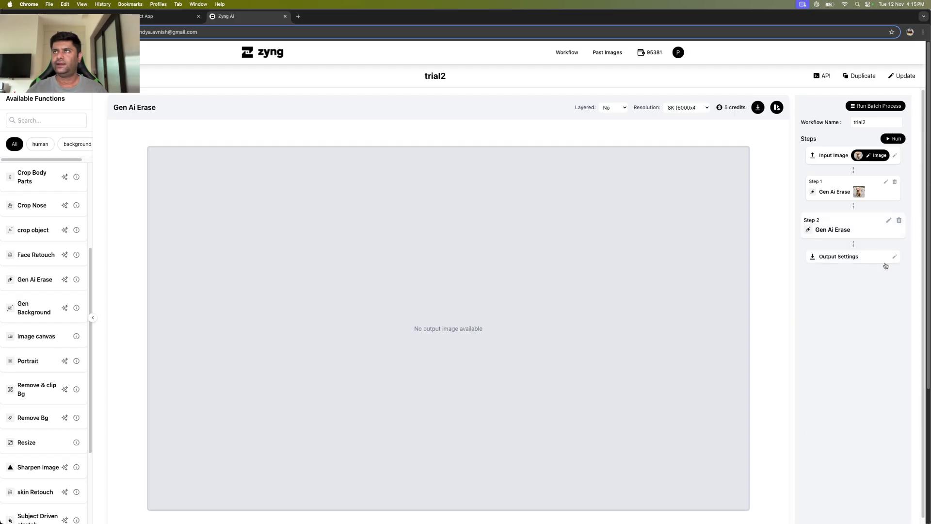
pyautogui.click(893, 139)
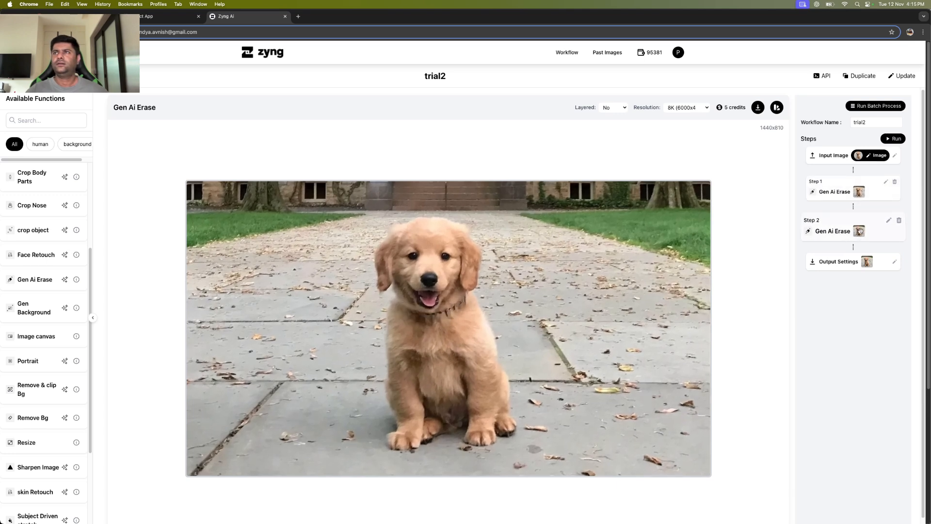
# Try the collar erase step with detection strictness High - Strict matching and rerun the workflow
pyautogui.click(888, 220)
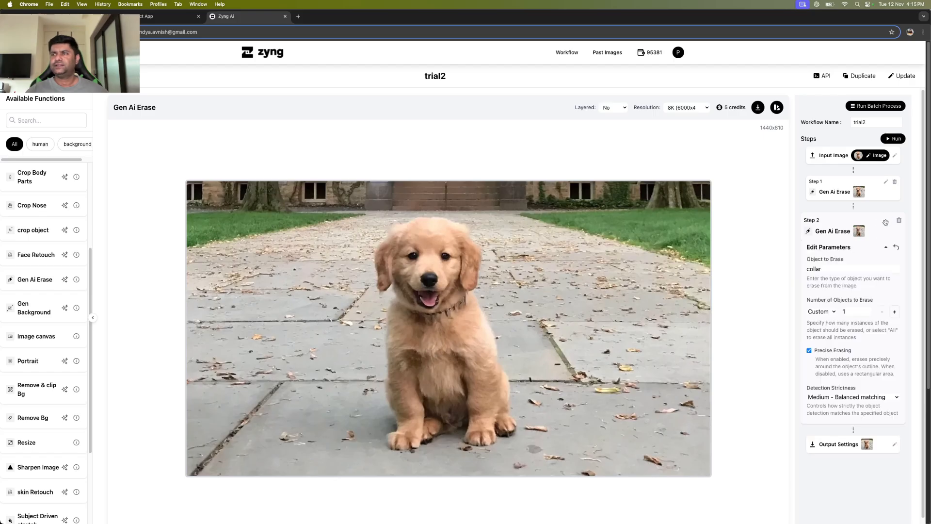
pyautogui.click(852, 397)
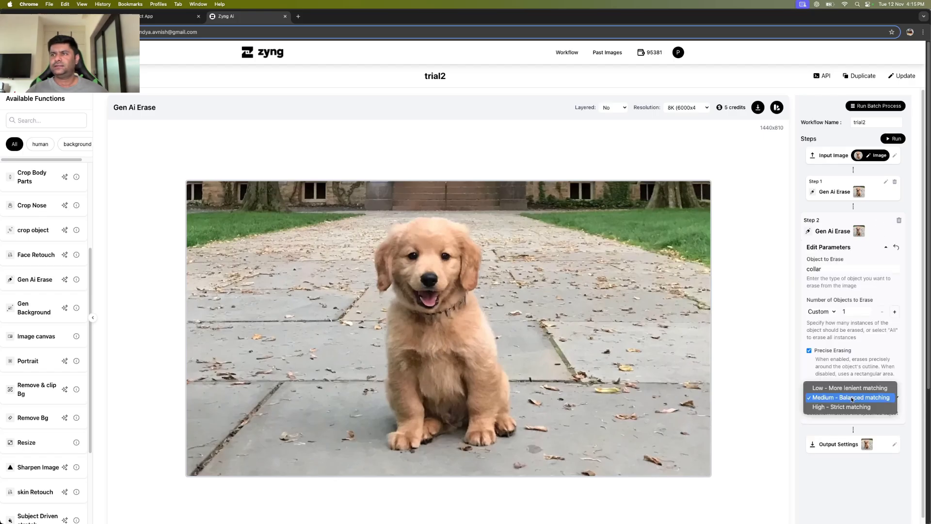
pyautogui.click(852, 407)
pyautogui.click(894, 139)
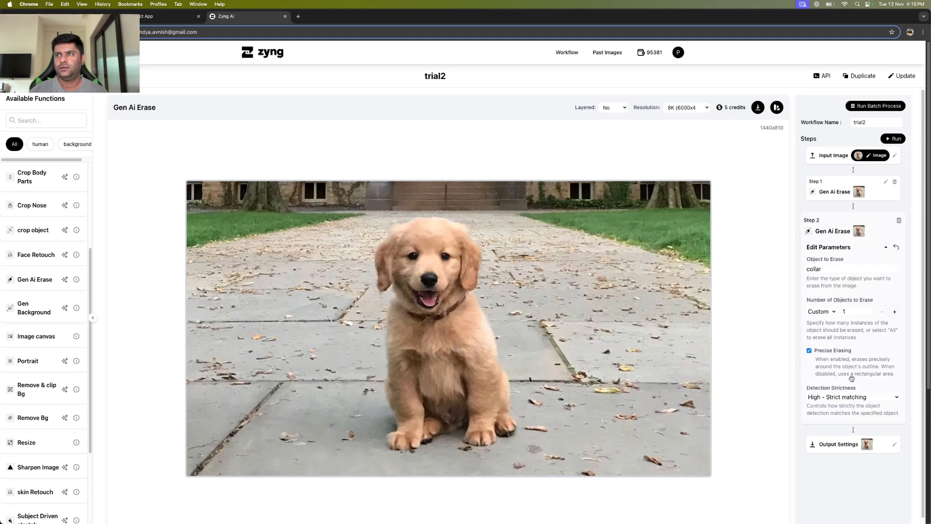
# Set the collar erase step's detection strictness to Low - More lenient matching and rerun the workflow
pyautogui.click(849, 397)
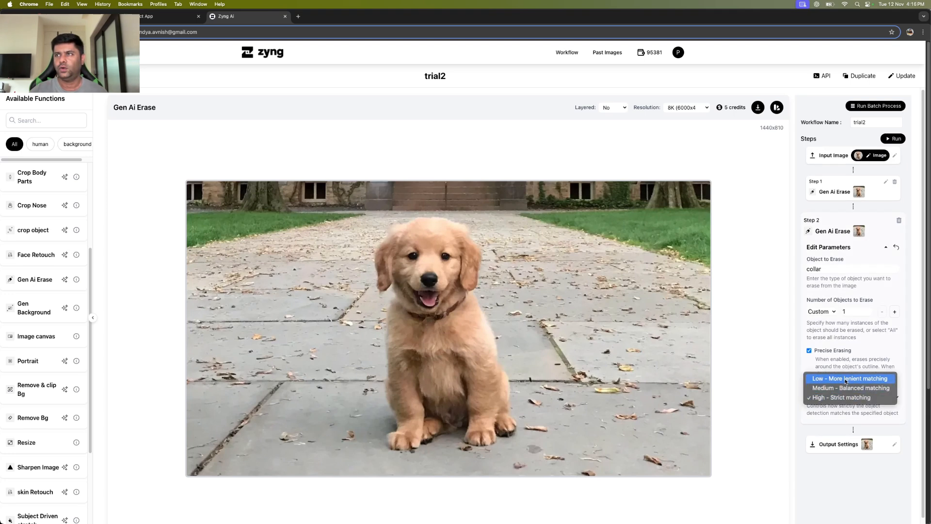
pyautogui.click(847, 379)
pyautogui.click(893, 139)
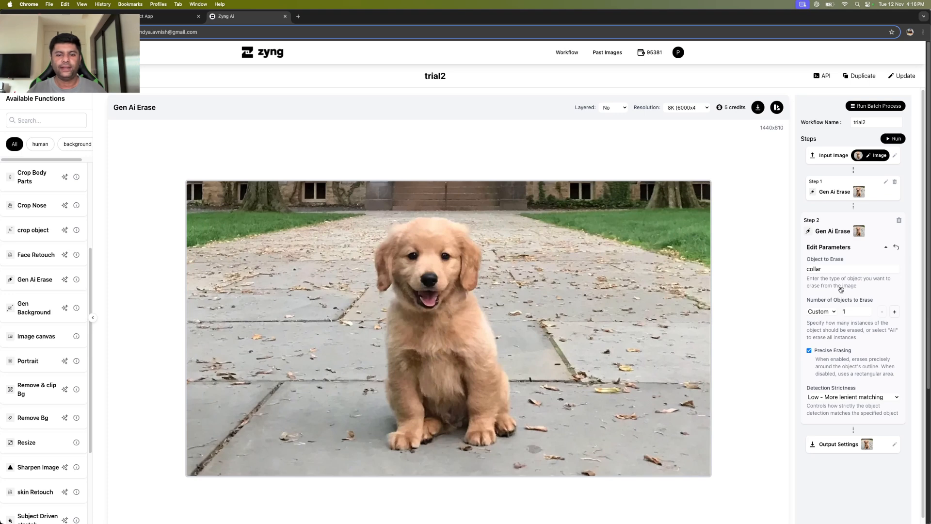
pyautogui.click(838, 156)
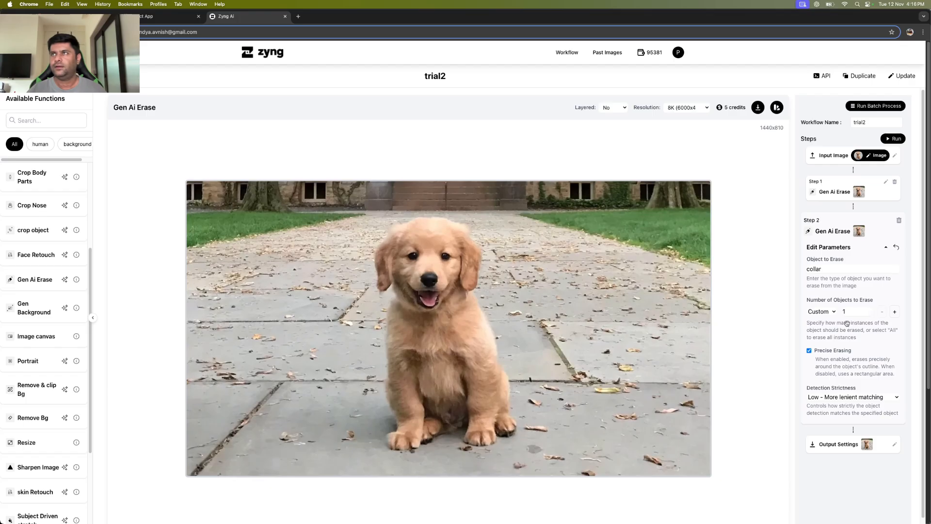
pyautogui.click(886, 248)
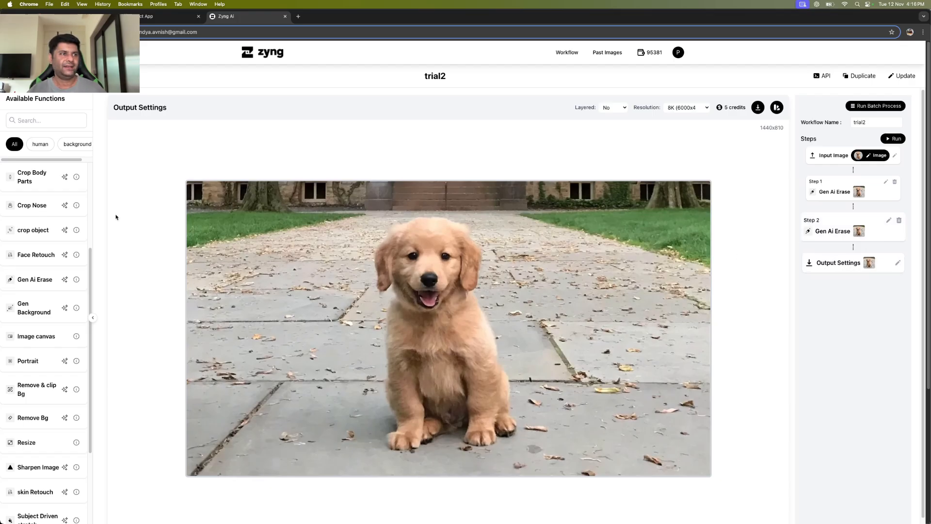
# Add a third Gen Ai Erase step and set its object to erase to "grass"
pyautogui.click(40, 279)
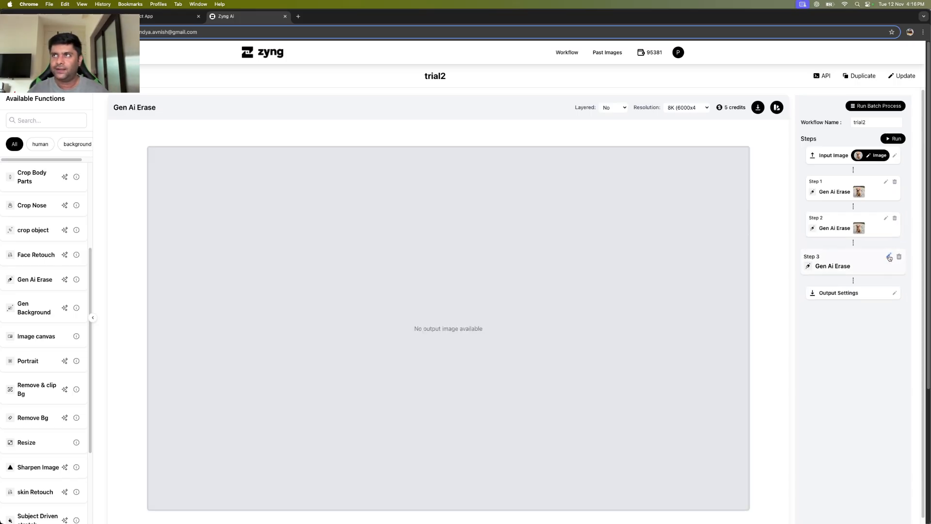
pyautogui.click(889, 258)
pyautogui.click(844, 302)
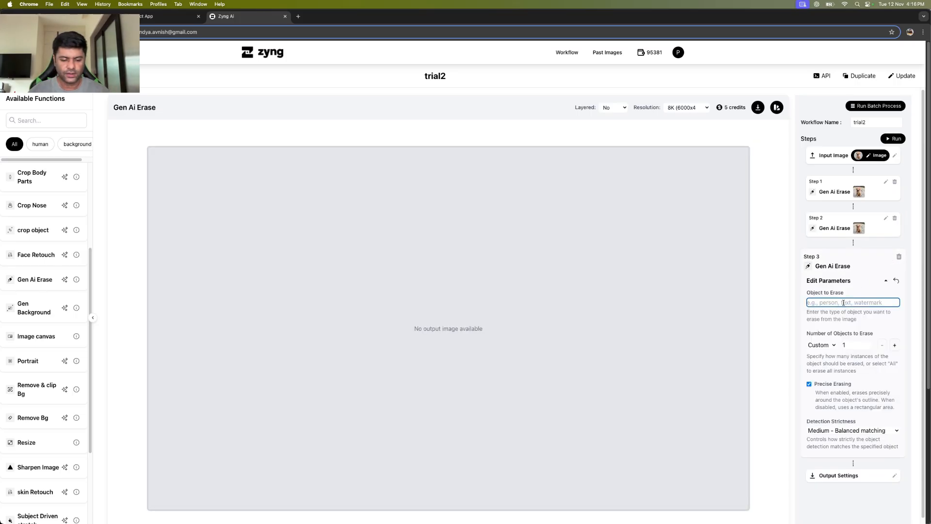
pyautogui.write('grass')
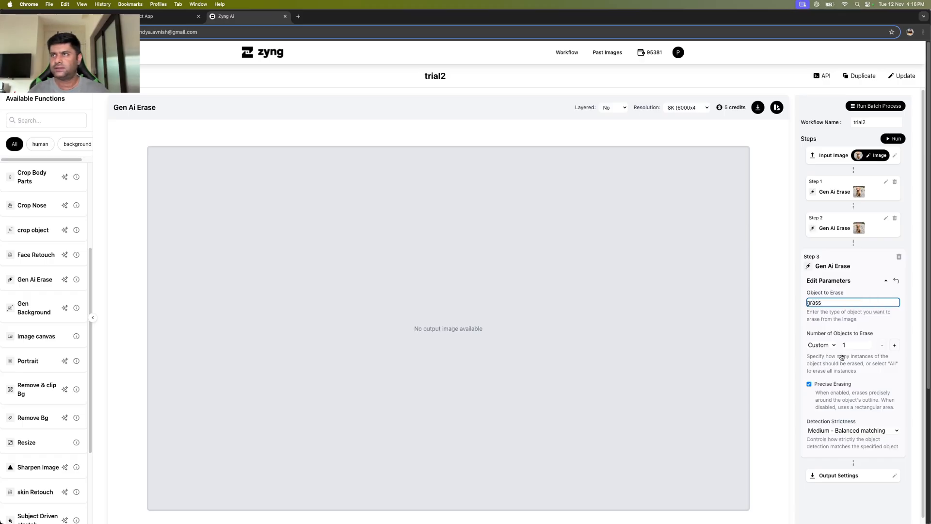
# Set the grass erase step to all instances, Precise Erasing off and Low - More lenient matching, and run the workflow
pyautogui.click(827, 348)
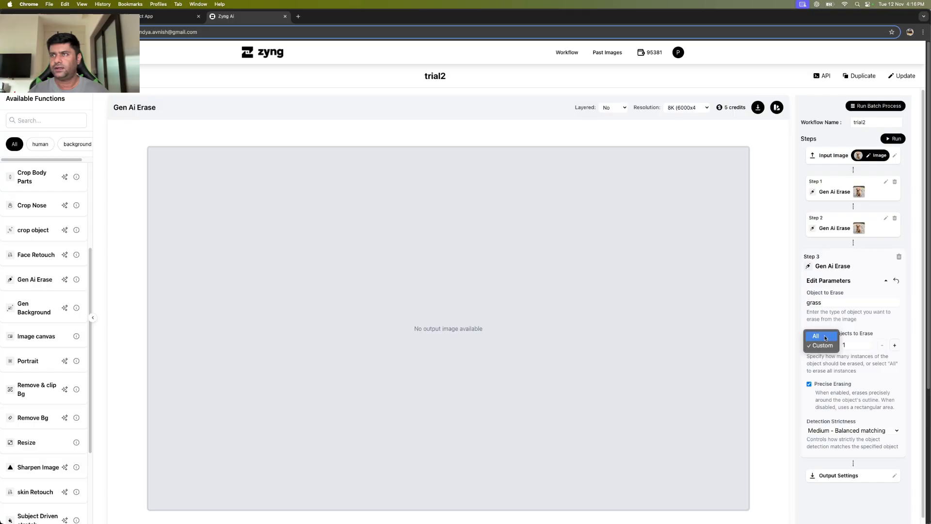
pyautogui.click(825, 336)
pyautogui.click(810, 379)
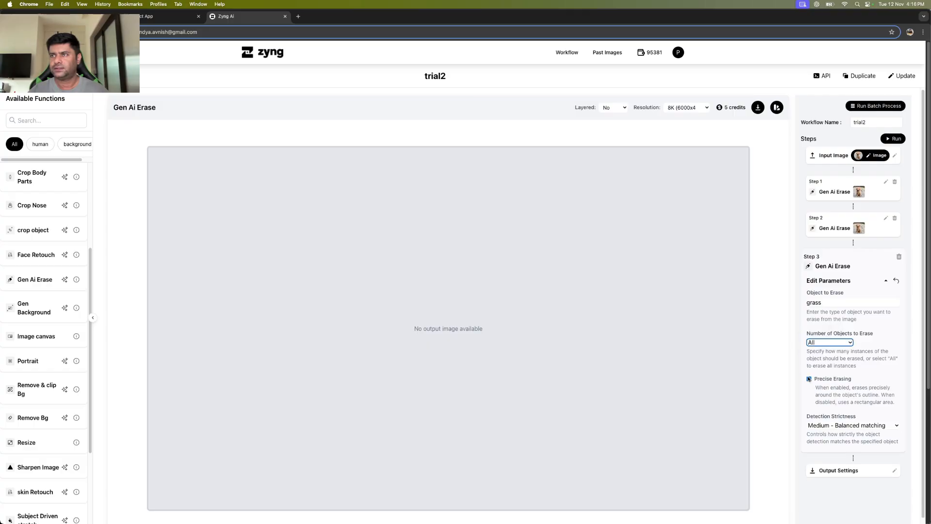
pyautogui.click(820, 427)
pyautogui.click(820, 420)
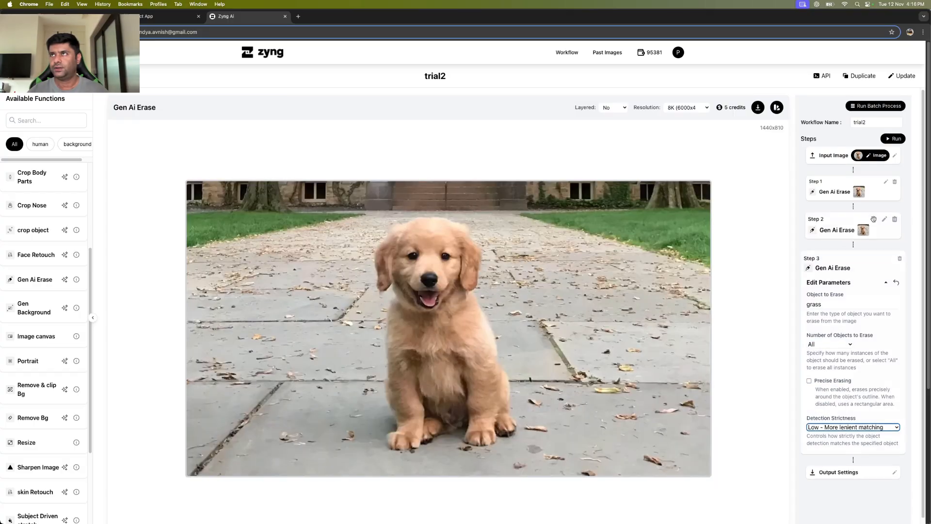
pyautogui.click(892, 138)
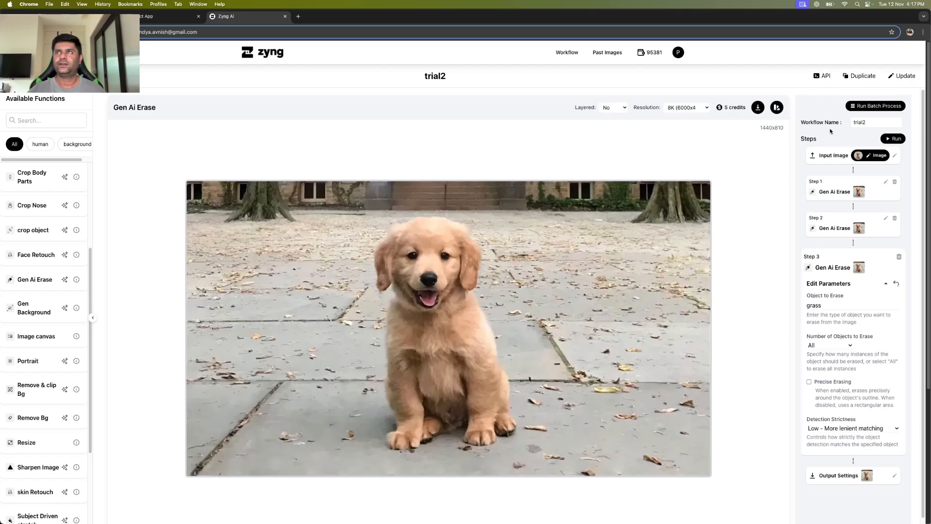
# Compare the original dog photo with the final output of the three erase steps across the image's full width
pyautogui.click(777, 108)
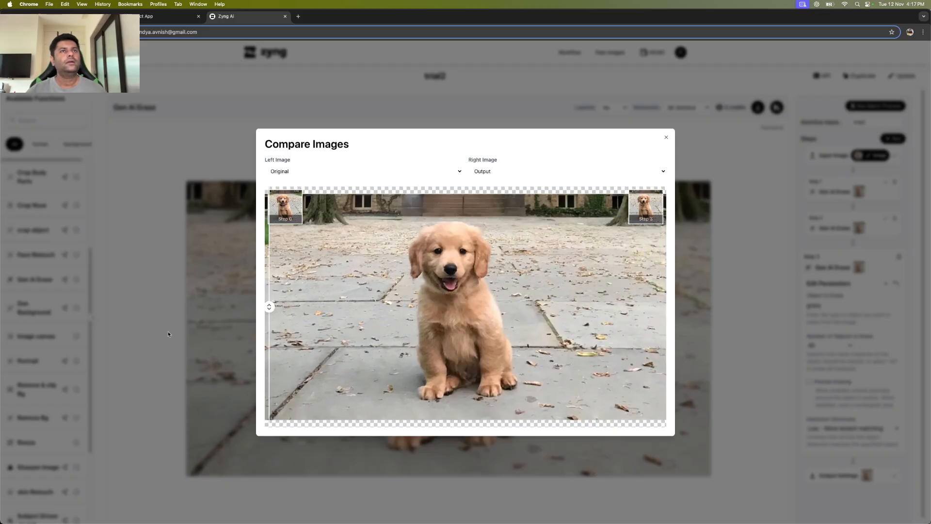
pyautogui.click(173, 317)
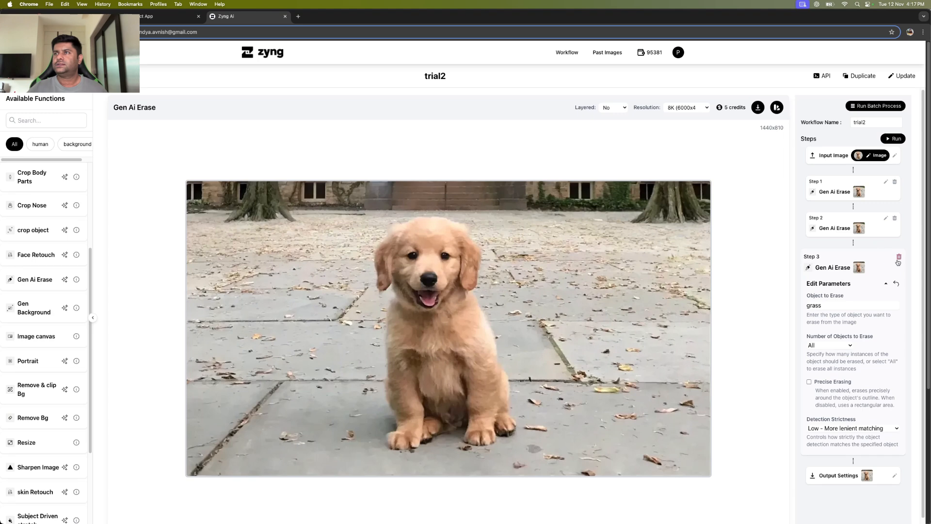
pyautogui.click(886, 285)
pyautogui.click(884, 293)
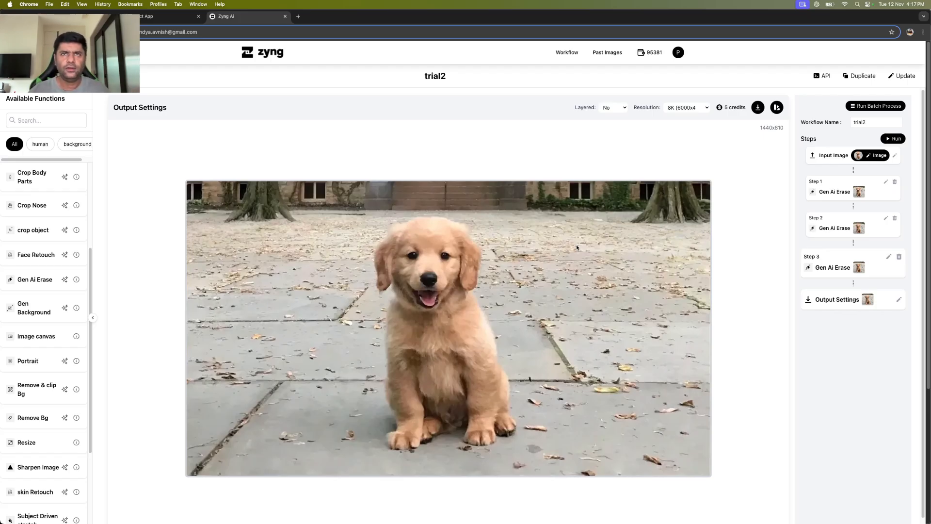
pyautogui.click(834, 155)
pyautogui.click(776, 107)
pyautogui.moveTo(537, 213); pyautogui.dragTo(255, 314)
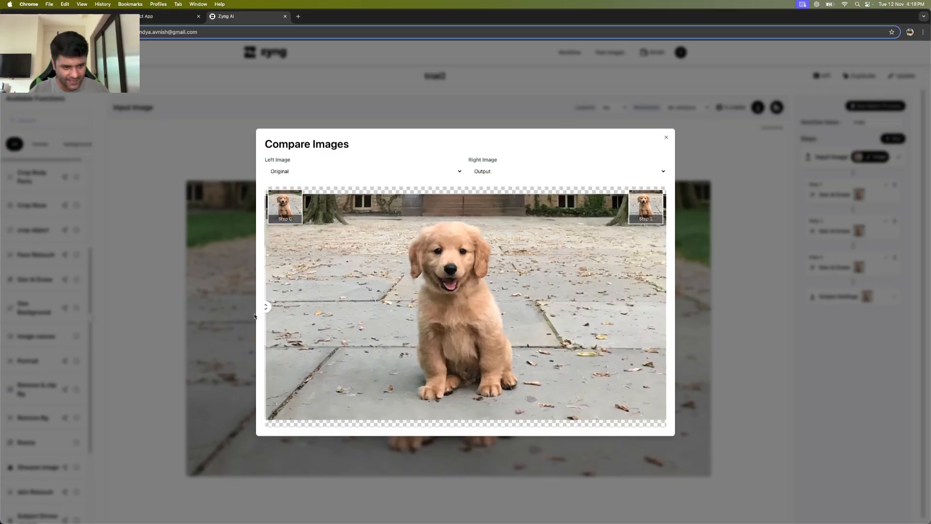
pyautogui.click(228, 322)
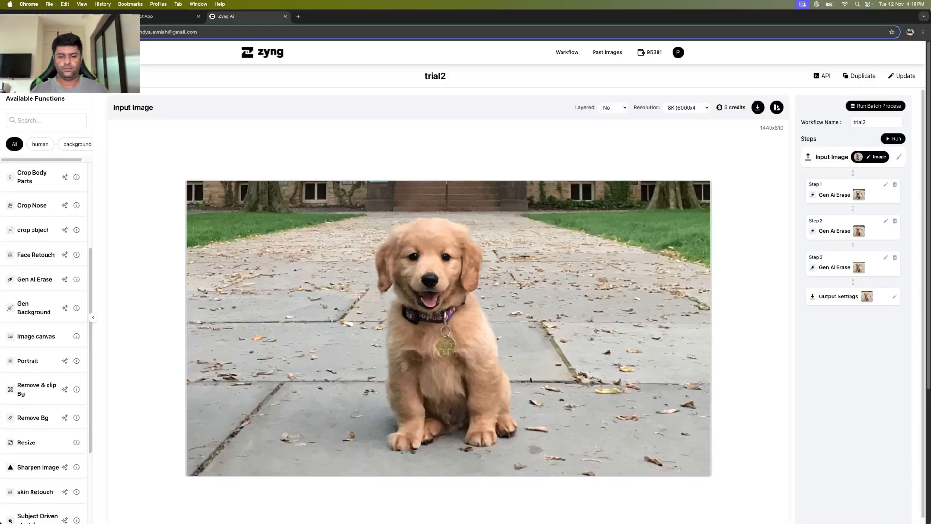